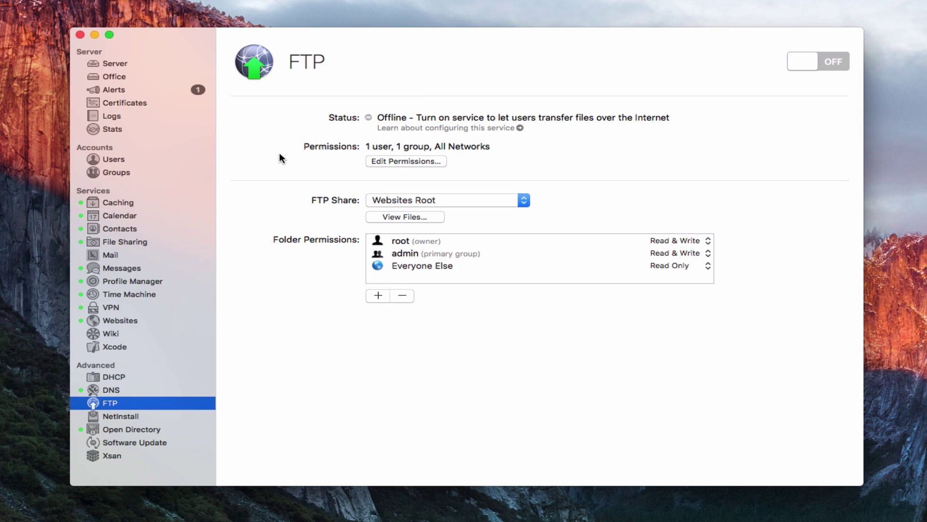
Step: Show the server's Settings page with its remote access, push notification and storage options
left_click(115, 65)
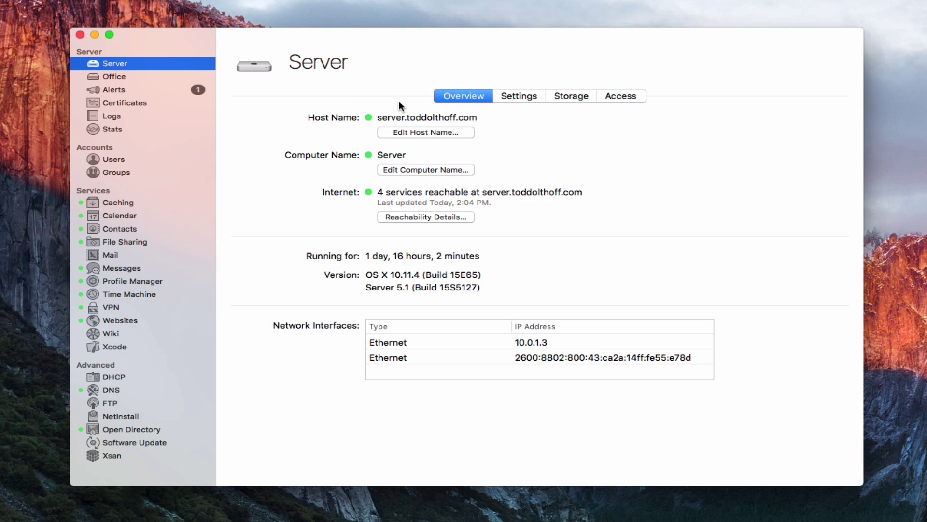
left_click(522, 95)
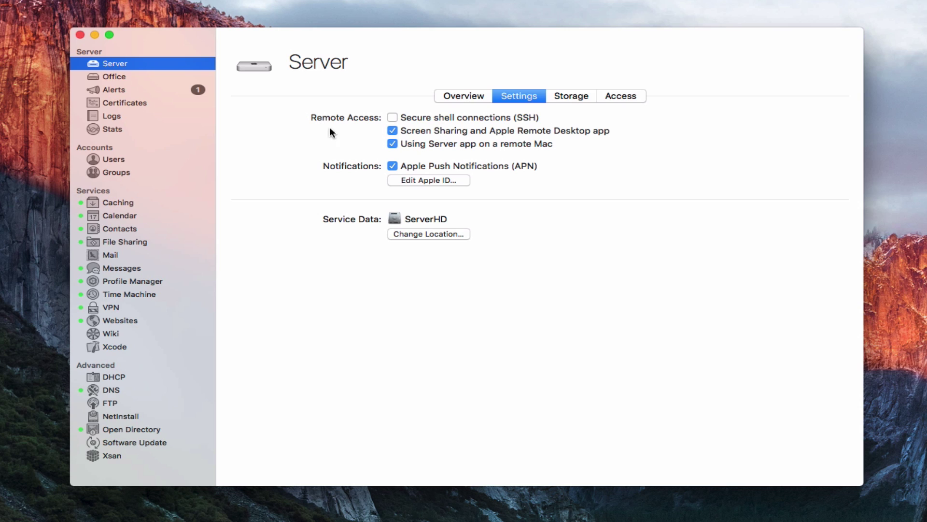
Step: Open the FTP service's access permissions, keeping access limited to some users
left_click(110, 405)
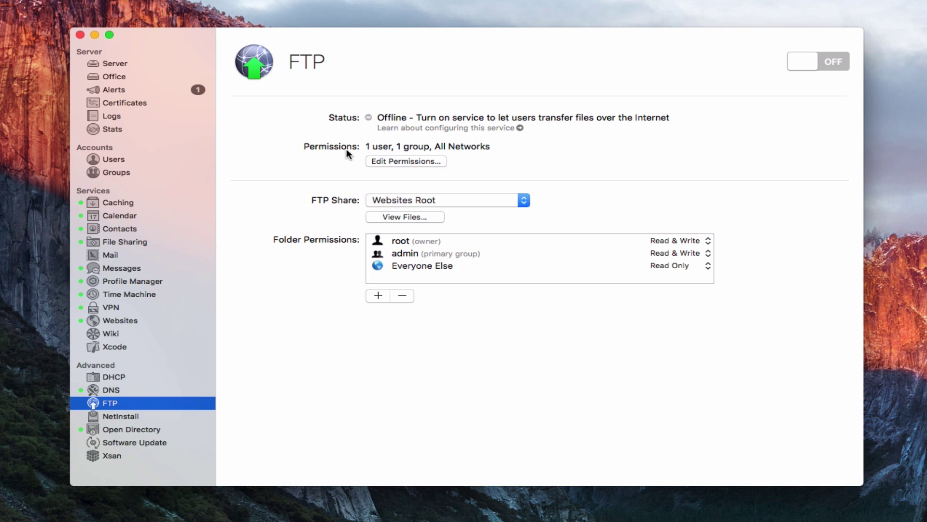
left_click(403, 161)
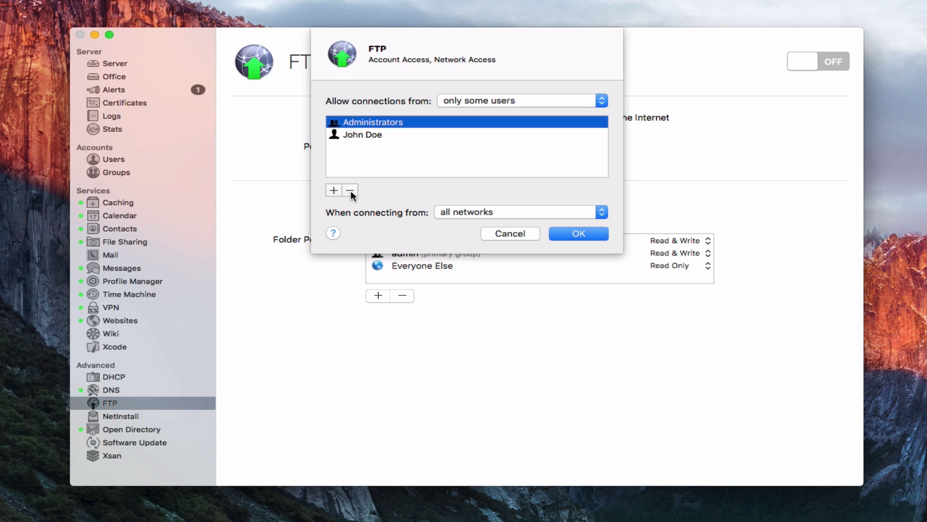
left_click(605, 100)
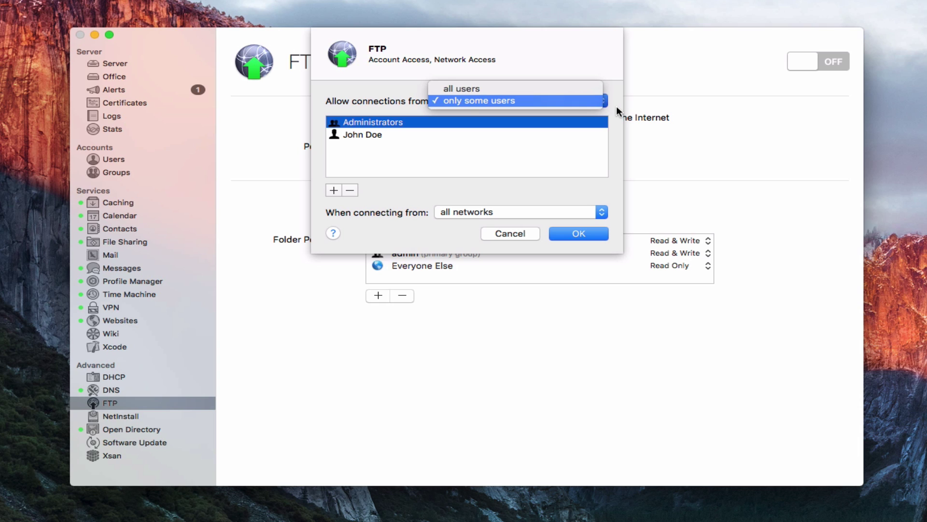
left_click(617, 107)
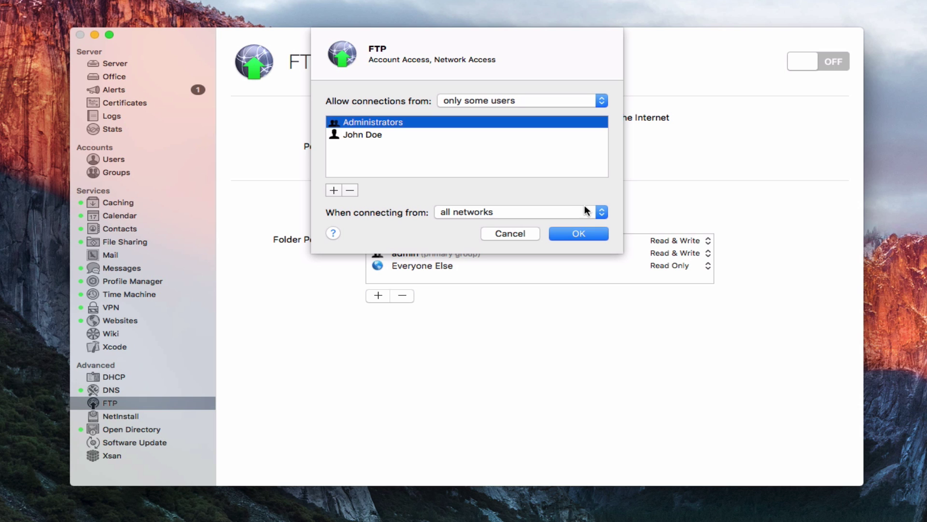
Step: Try the private and specific network restrictions, including This Mac, then restore all networks
left_click(601, 212)
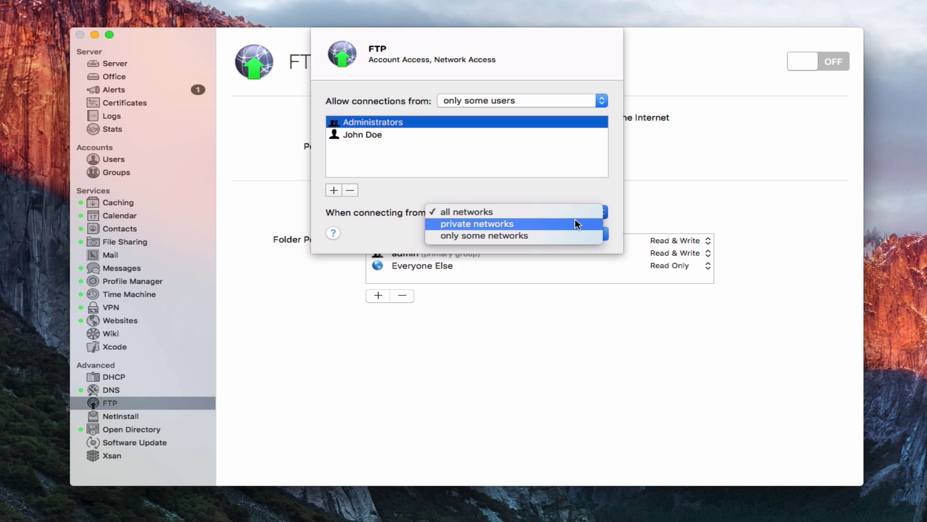
left_click(576, 224)
left_click(601, 212)
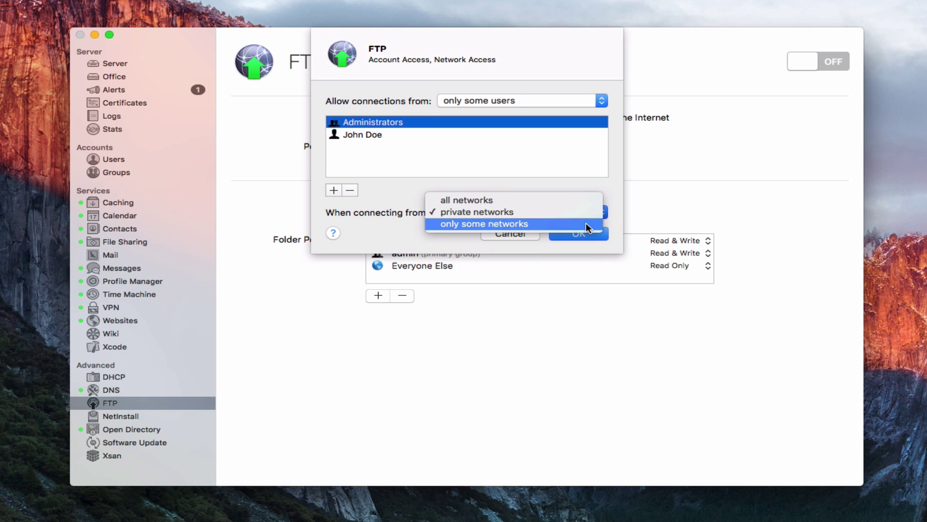
left_click(585, 222)
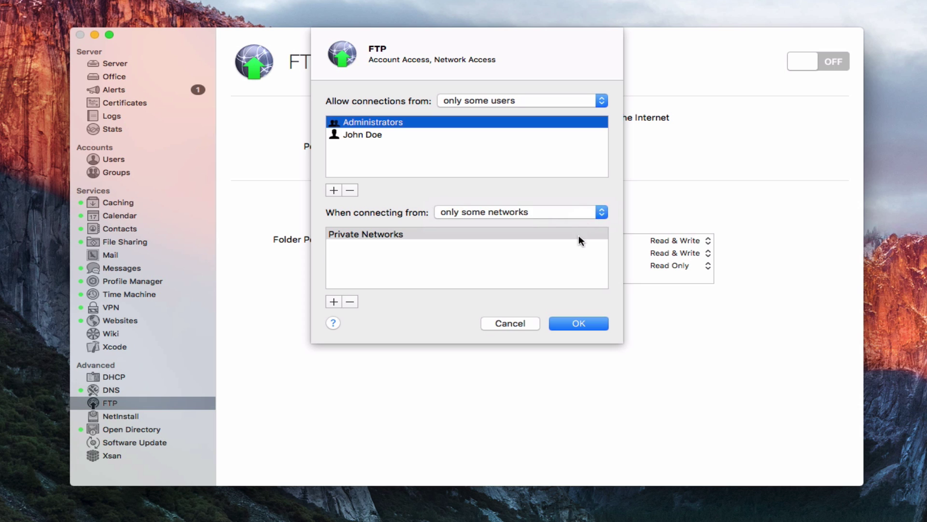
left_click(333, 302)
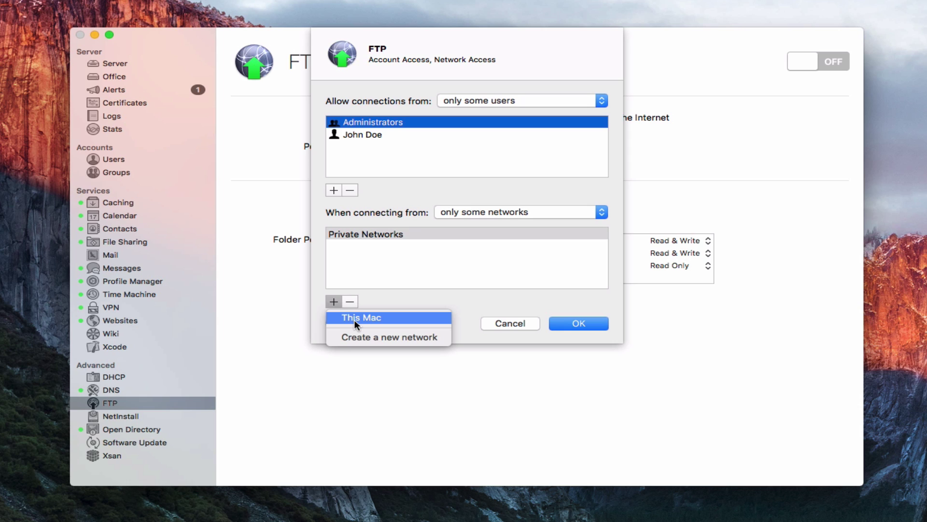
left_click(355, 317)
left_click(334, 302)
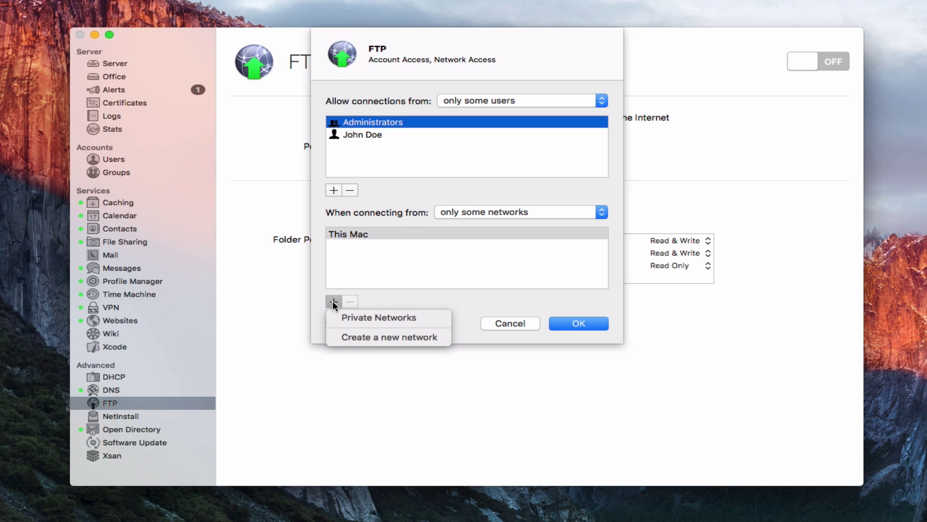
left_click(414, 291)
left_click(602, 212)
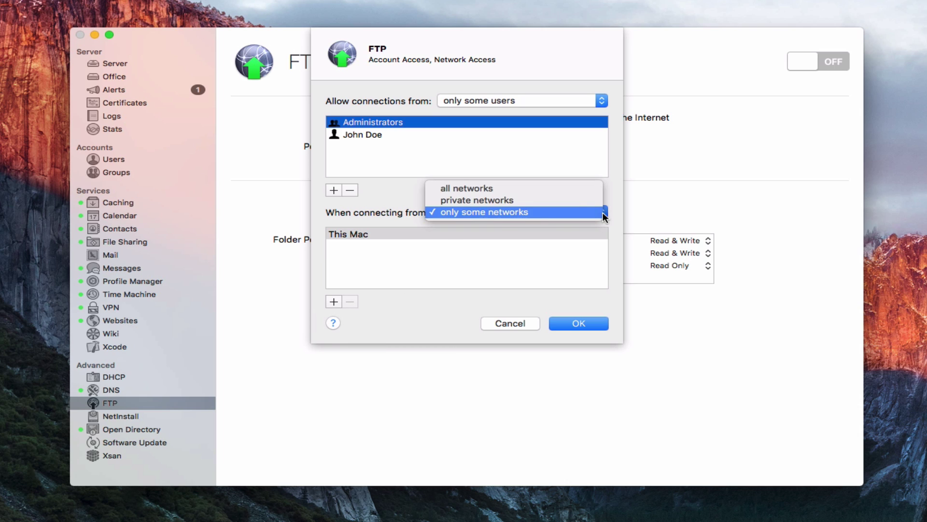
left_click(583, 188)
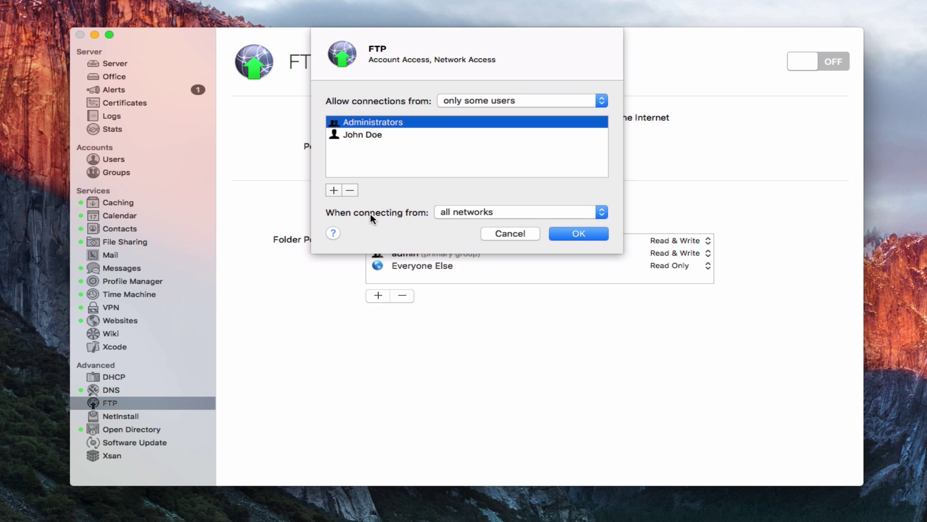
left_click(581, 234)
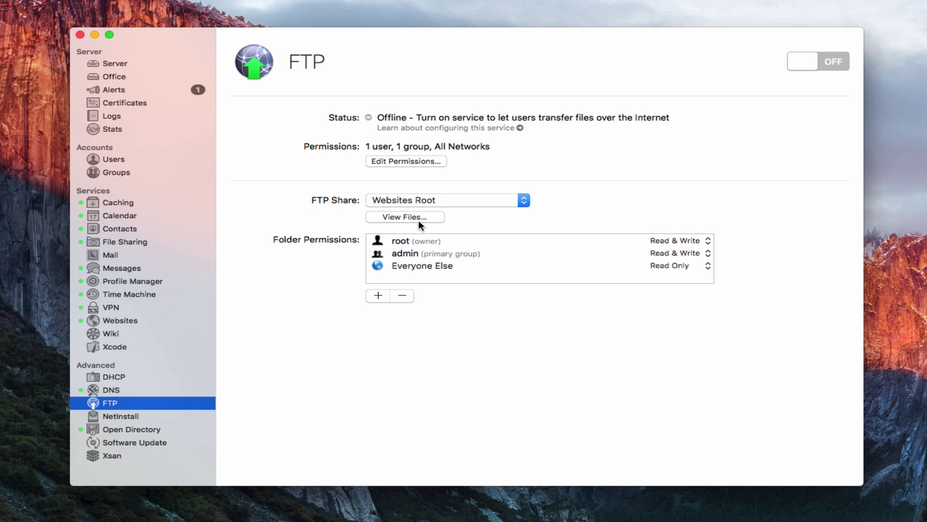
left_click(397, 217)
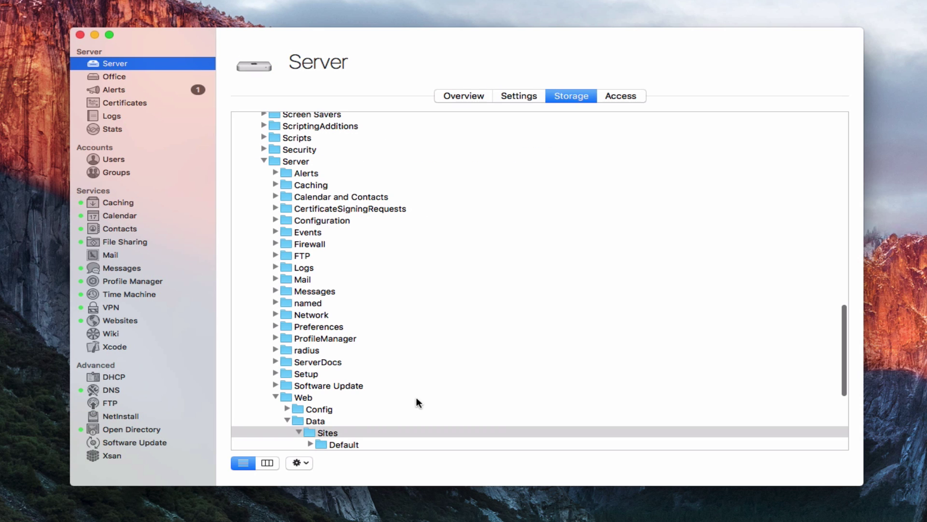
scroll(416, 397, "down", 3)
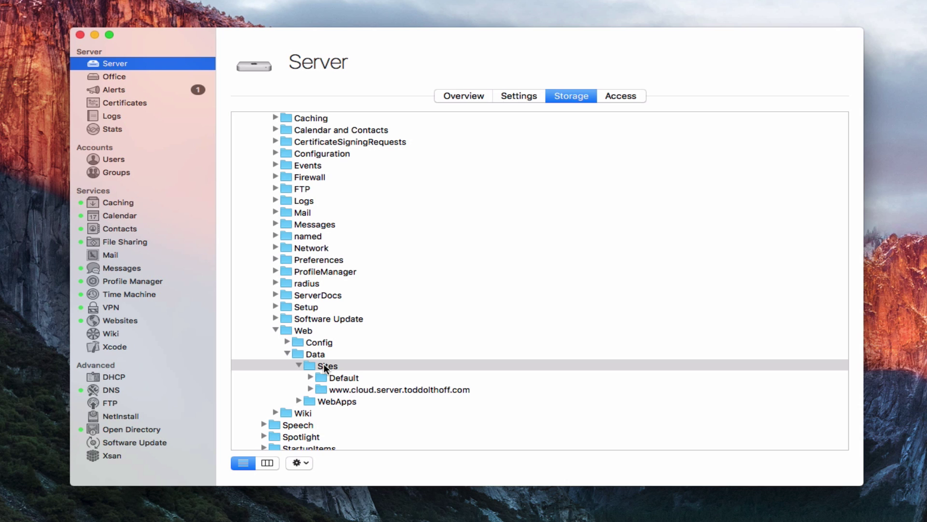
Step: Choose Movies as the FTP share folder in place of Websites Root
left_click(110, 404)
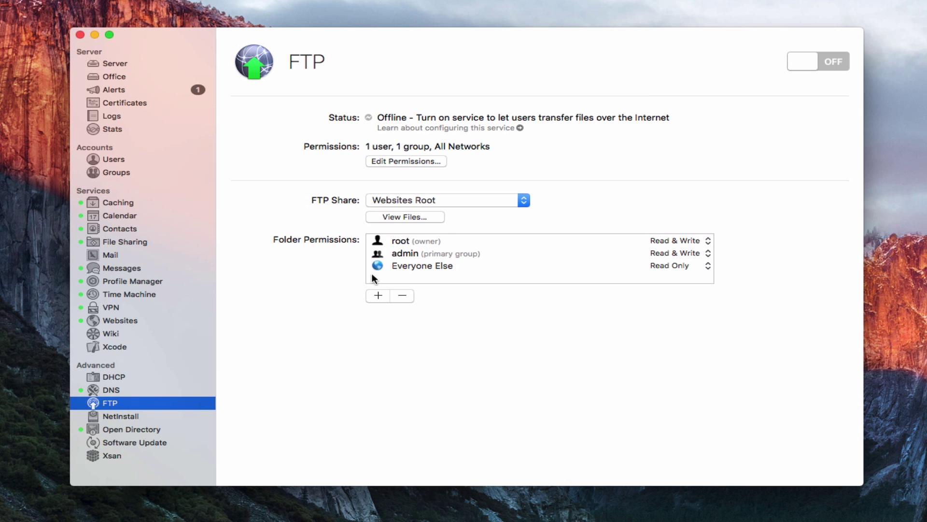
left_click(525, 201)
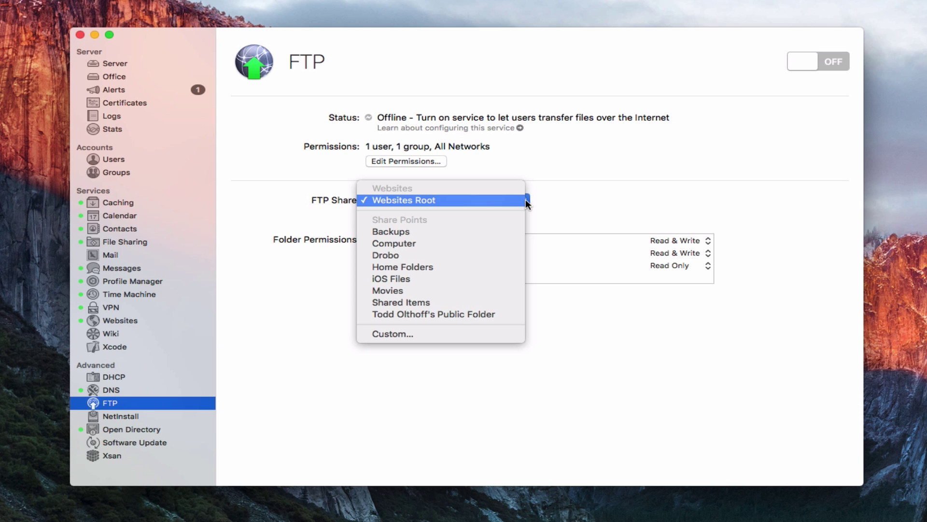
left_click(435, 289)
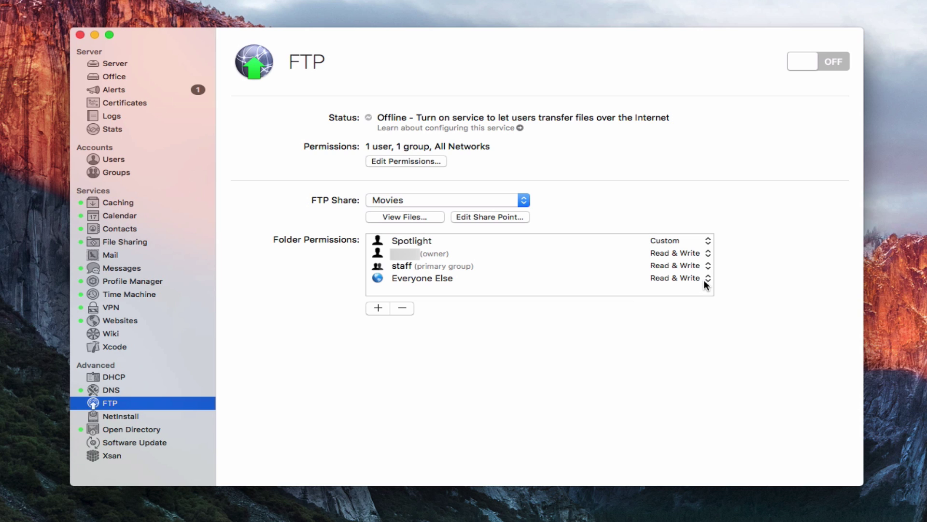
Step: Set the Movies share point's Everyone Else to No Access, keep Staff at Read & Write, and save
left_click(482, 216)
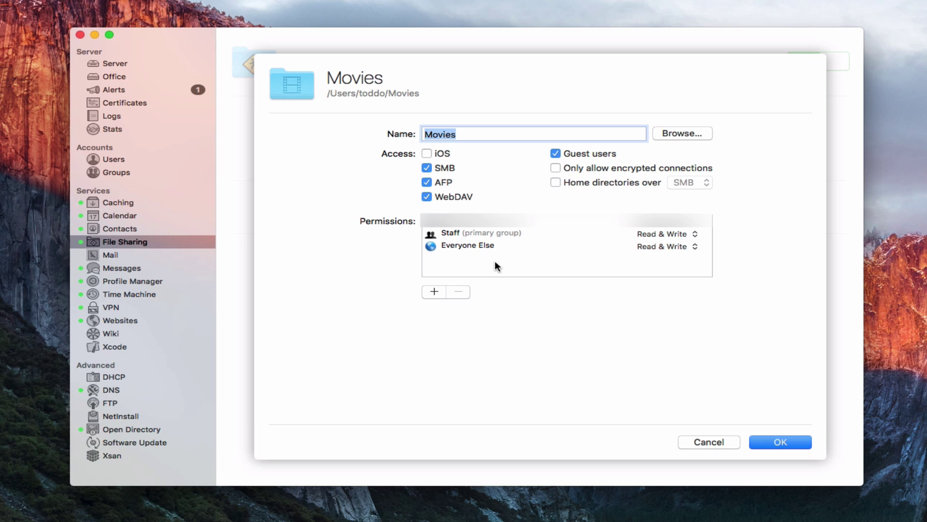
left_click(694, 246)
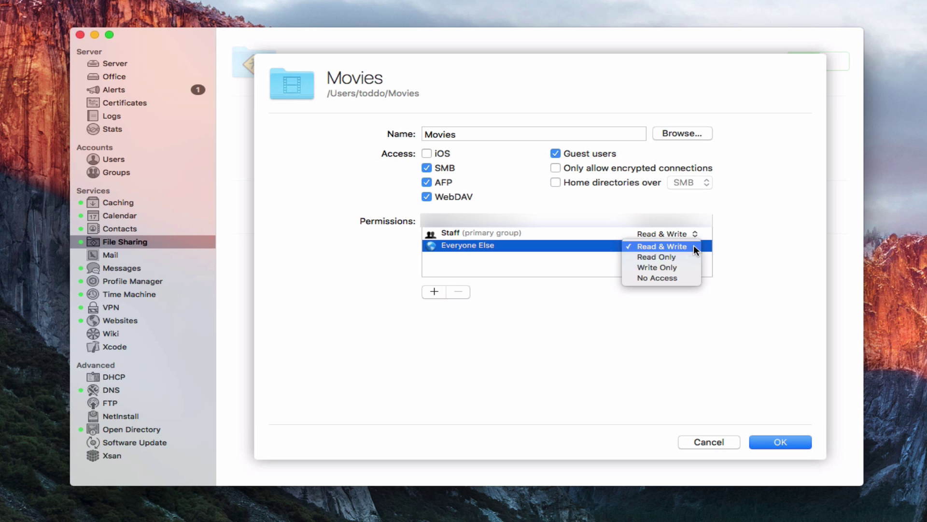
left_click(677, 277)
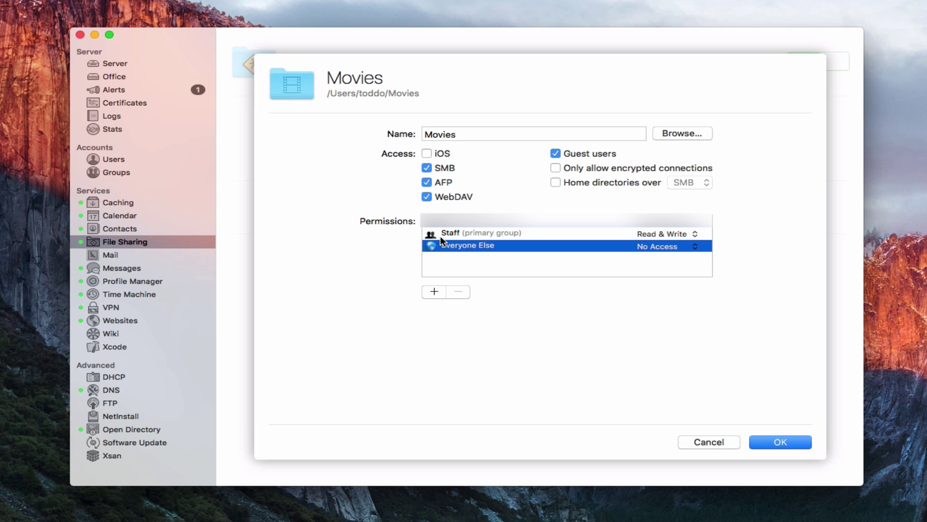
left_click(691, 234)
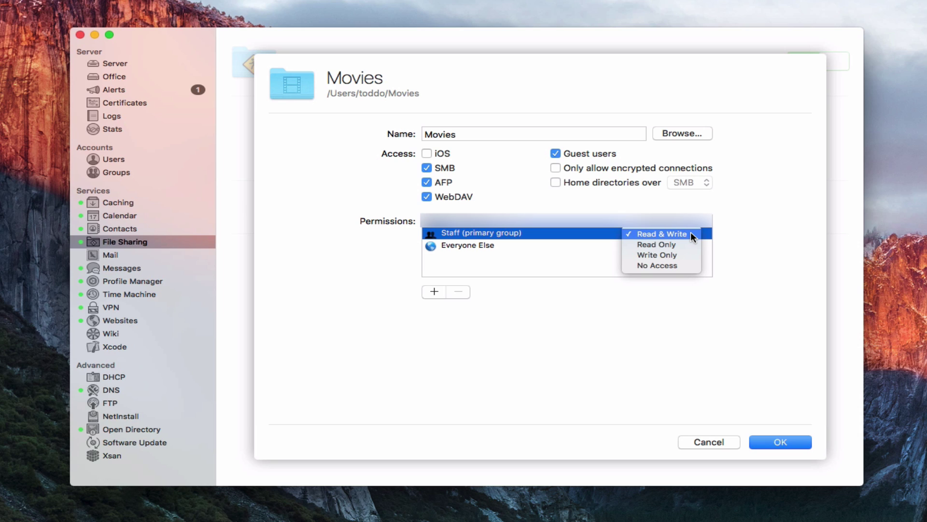
left_click(746, 243)
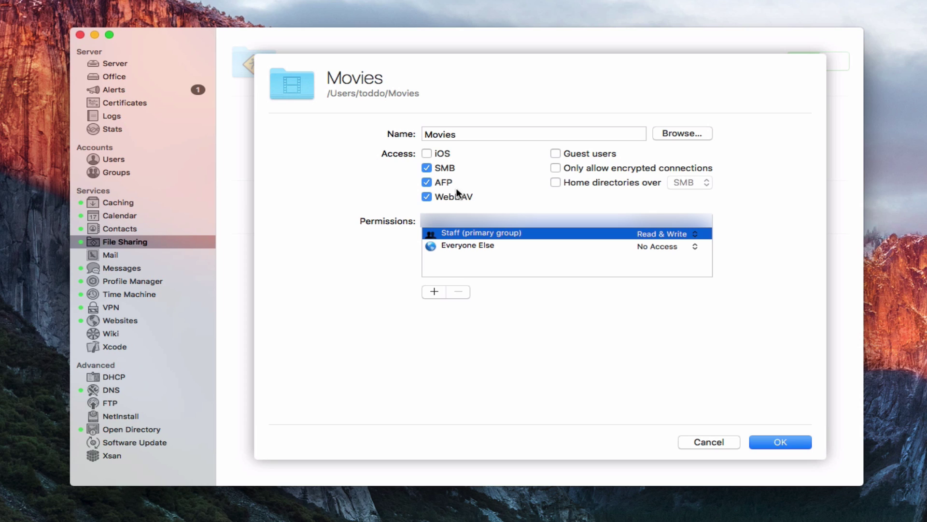
left_click(769, 443)
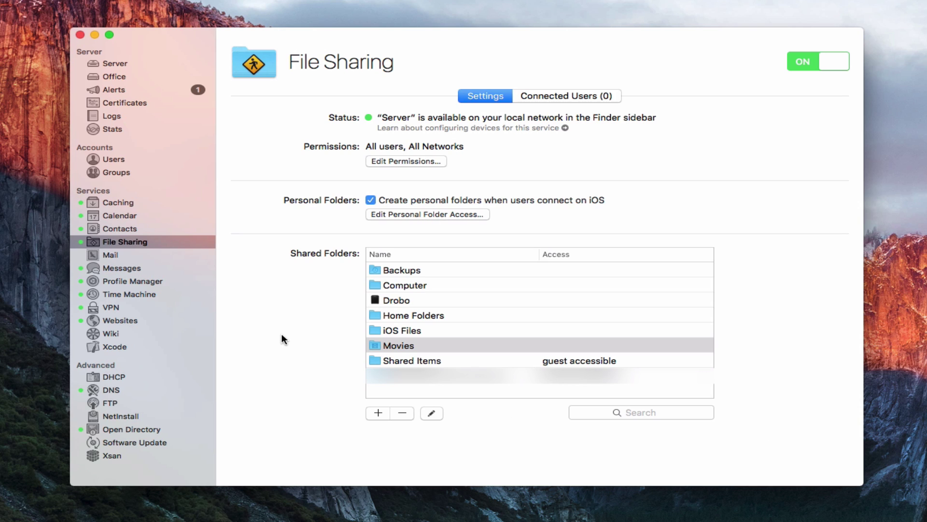
Step: View the FTP service settings, which list Movies as the shared folder
left_click(110, 404)
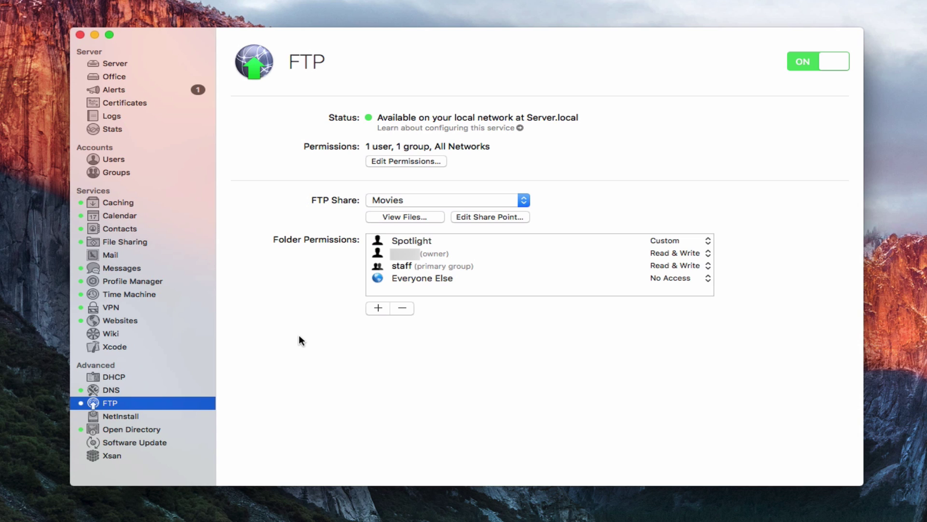
left_click(113, 76)
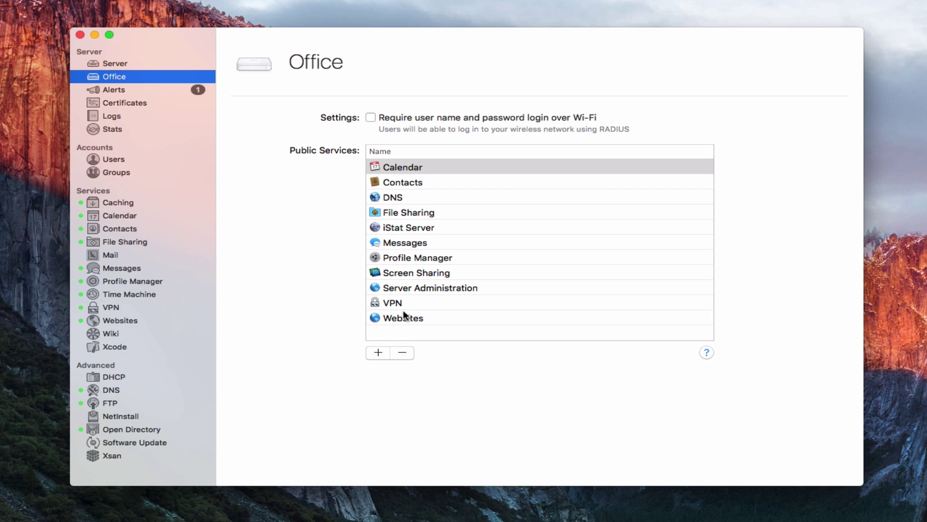
left_click(376, 355)
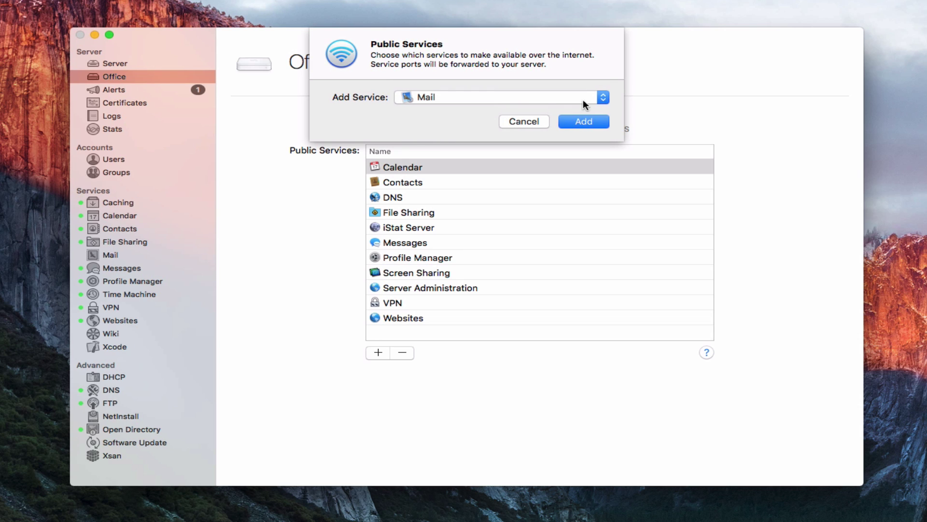
left_click(603, 97)
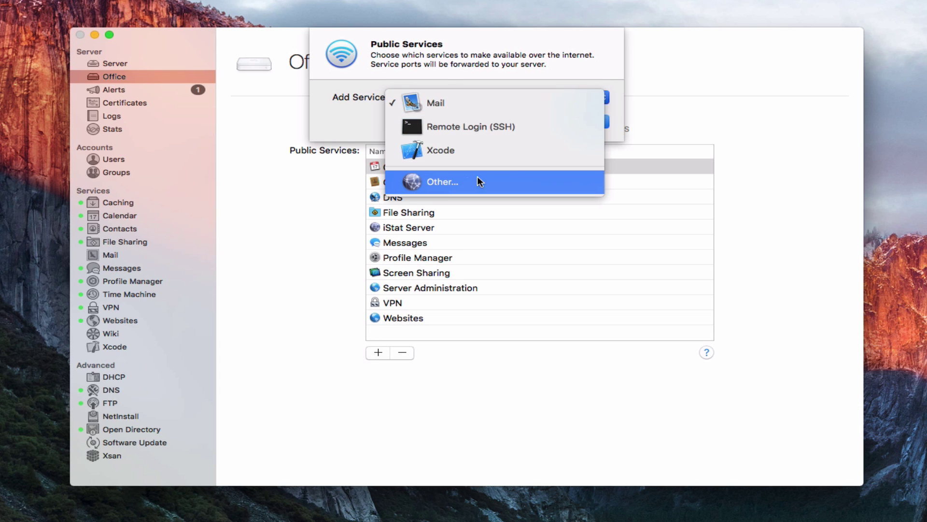
left_click(446, 181)
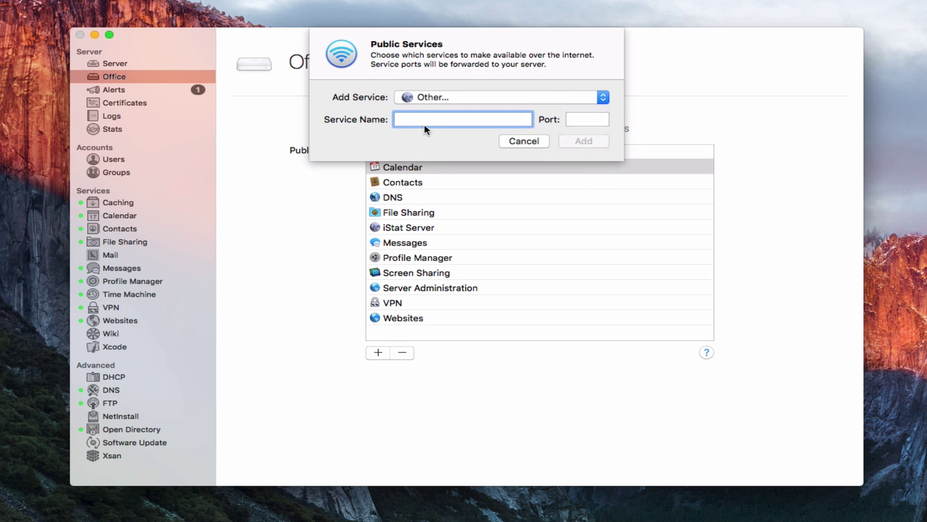
type("FTP")
key("Tab")
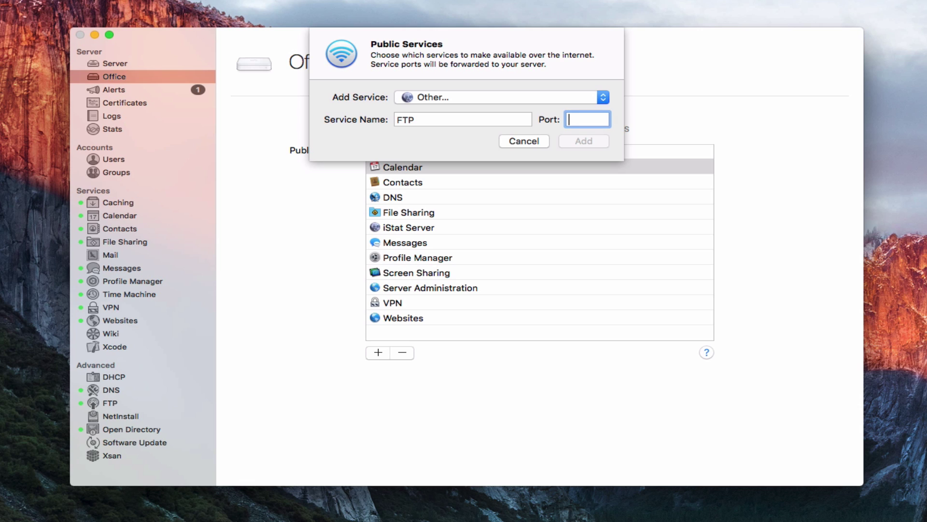
type("20, 20")
key("BackSpace")
type("1")
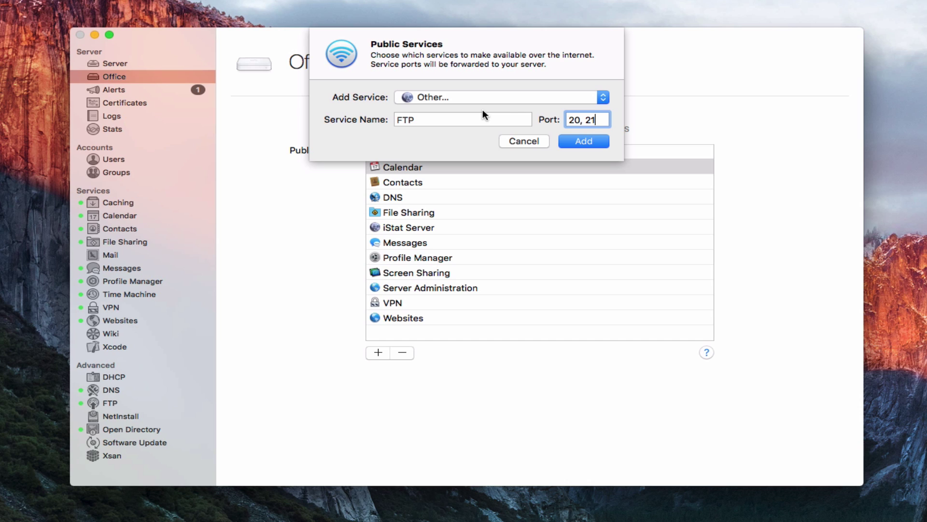
left_click(523, 142)
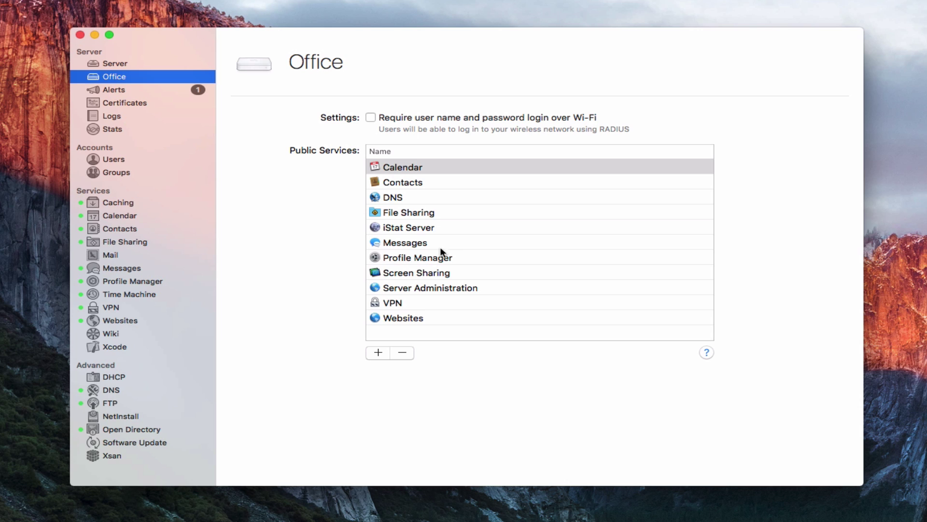
left_click(110, 403)
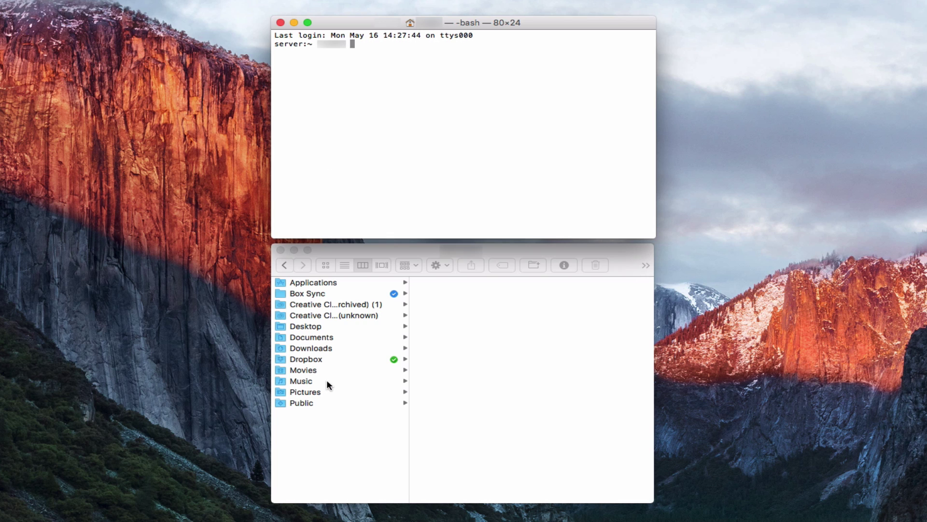
Step: List the Movies folder's contents in Finder and bring Terminal to the front
left_click(309, 371)
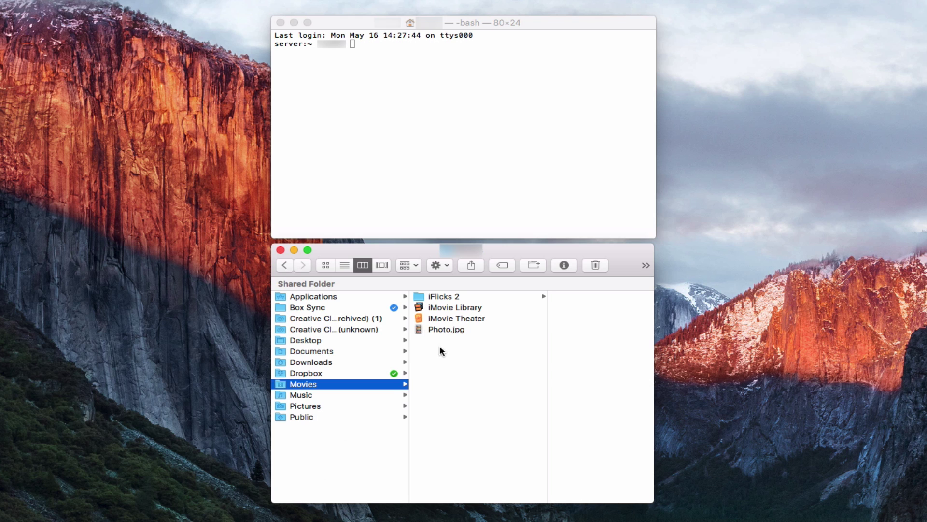
left_click(365, 26)
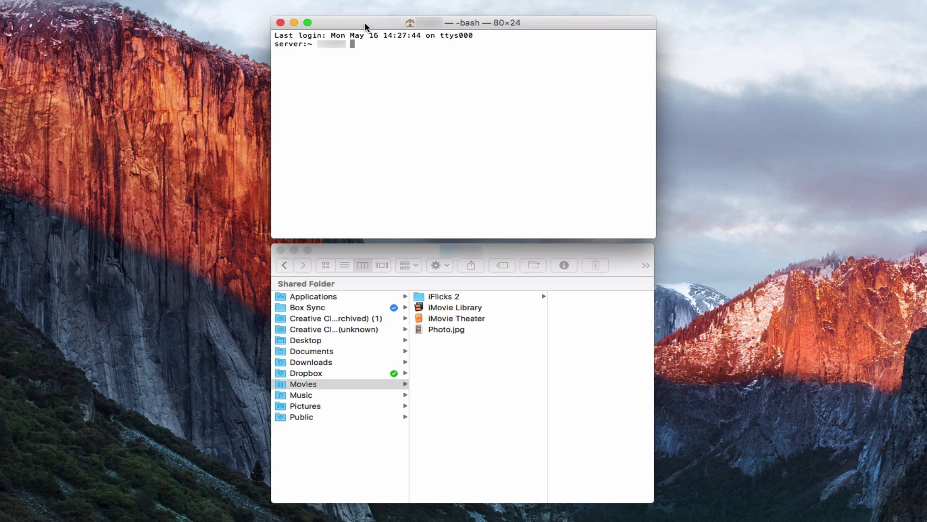
Step: Connect over FTP to the server's domain and log in with the account username and password
type("ftp server.toddolthoff.")
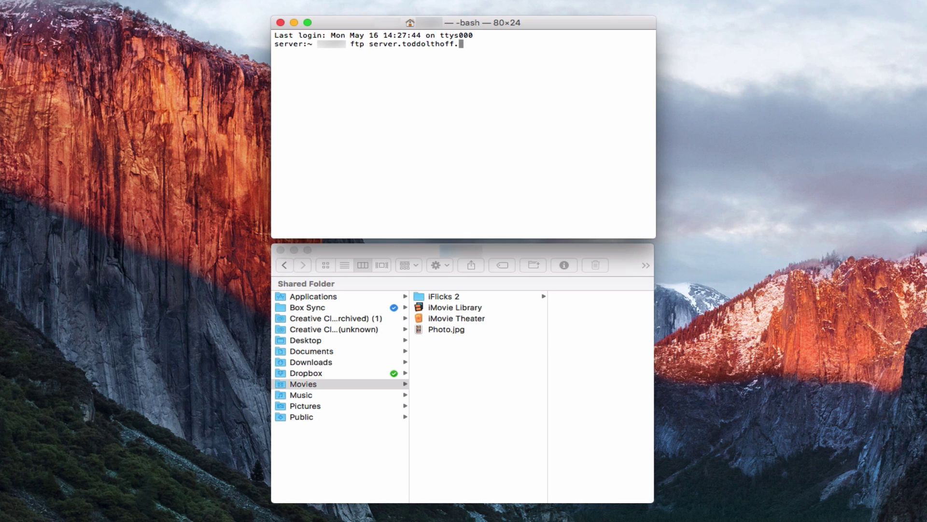
type("com")
key("Return")
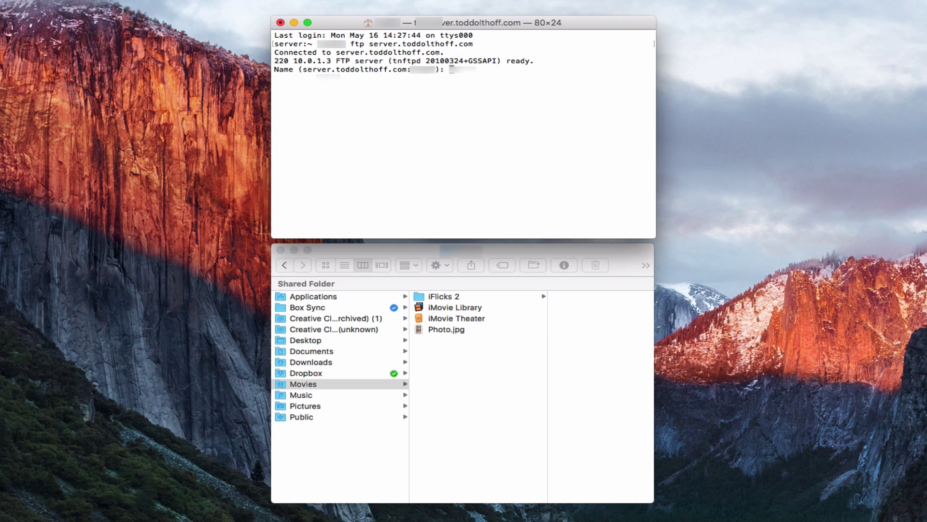
type("todd")
key("Return")
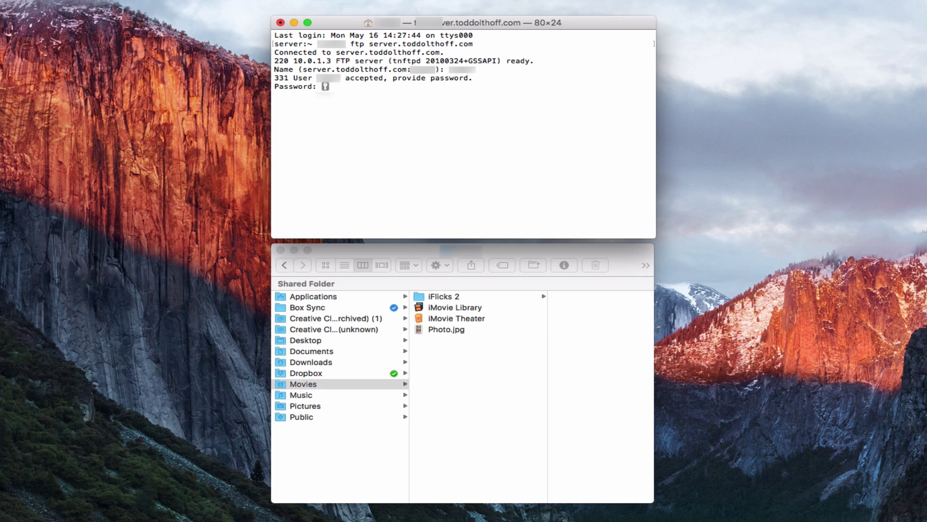
key("Return")
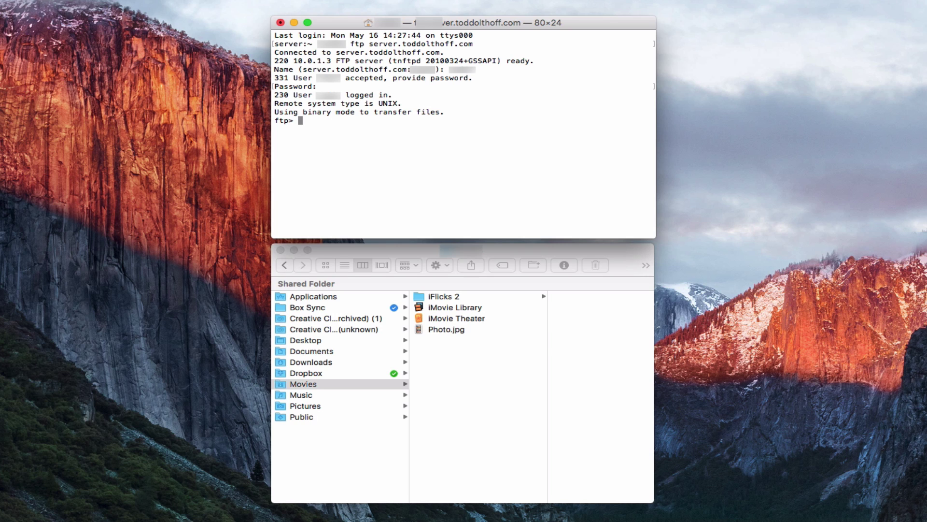
Step: Download Photo.jpg from the FTP server with 'get Photo.jpg'
type("get Phto")
key("BackSpace")
key("BackSpace")
type("oto.jpg")
key("Return")
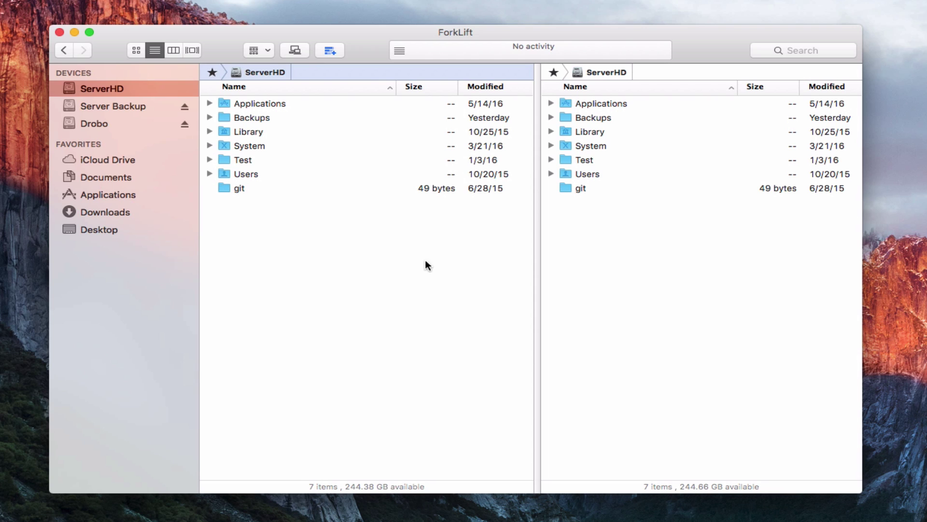
Step: Fill in a new ForkLift connection using the FTP protocol and the account password
left_click(295, 50)
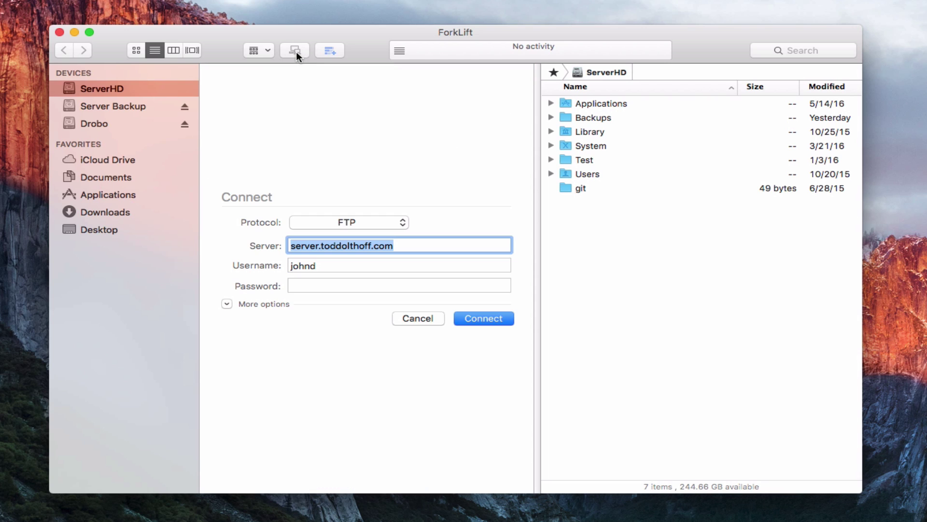
left_click(402, 223)
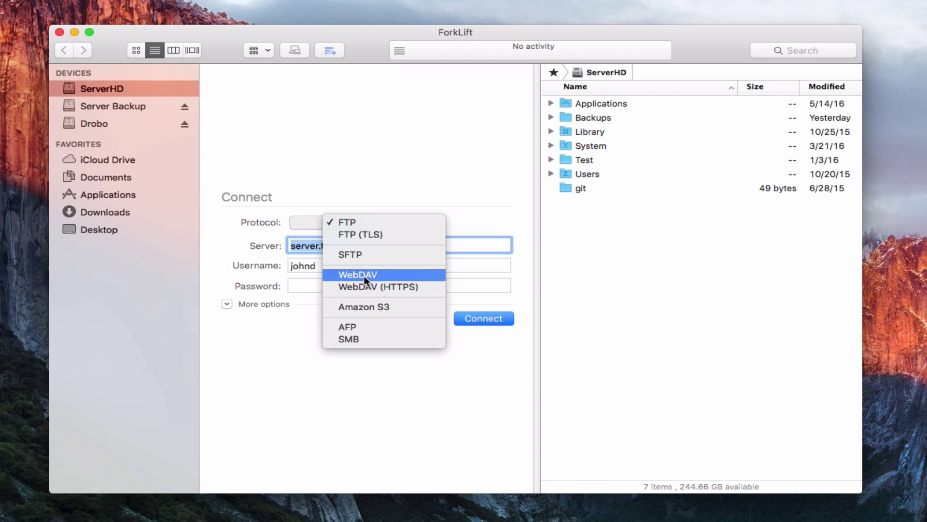
left_click(346, 384)
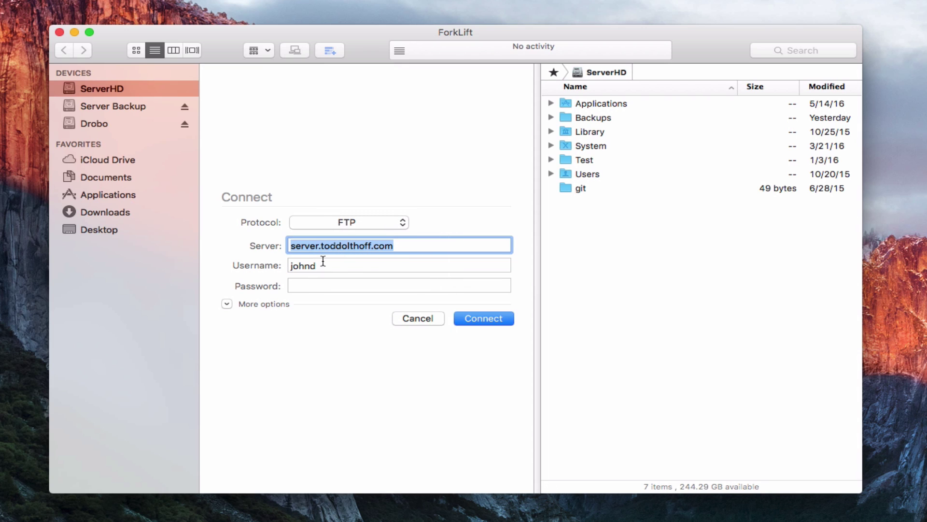
left_click(300, 286)
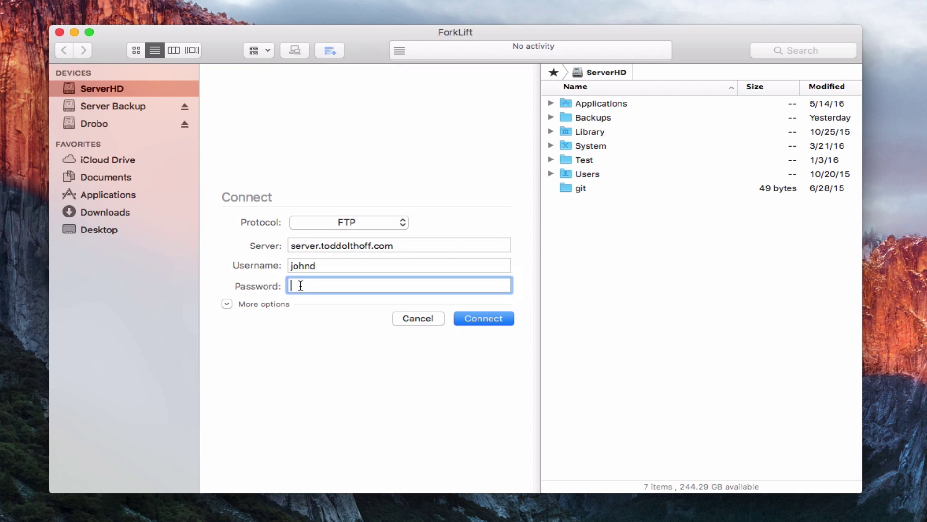
type("•••••••")
key("BackSpace")
key("BackSpace")
key("BackSpace")
key("BackSpace")
key("BackSpace")
key("BackSpace")
key("BackSpace")
type("•••••••••••")
Step: Connect to the FTP server, drag Photo.jpg onto the Desktop, then copy it onto ServerHD
left_click(484, 318)
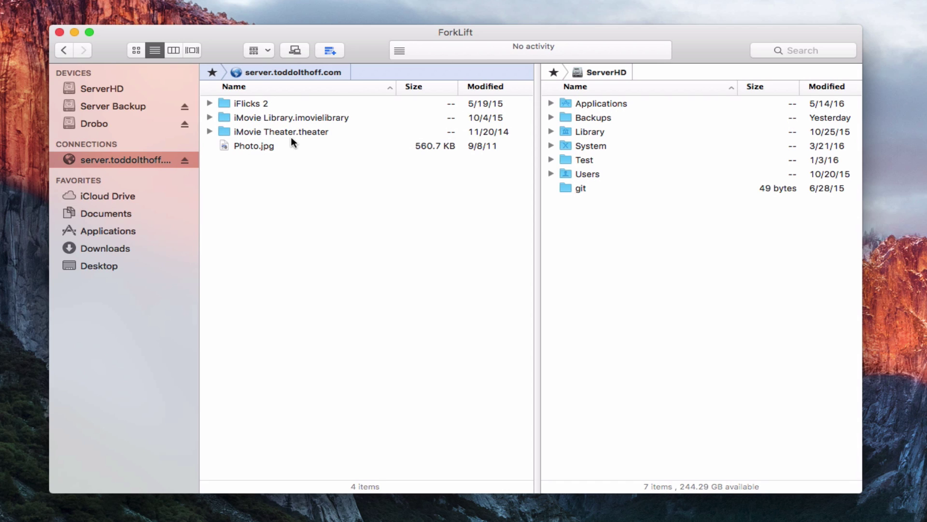
left_click(223, 146)
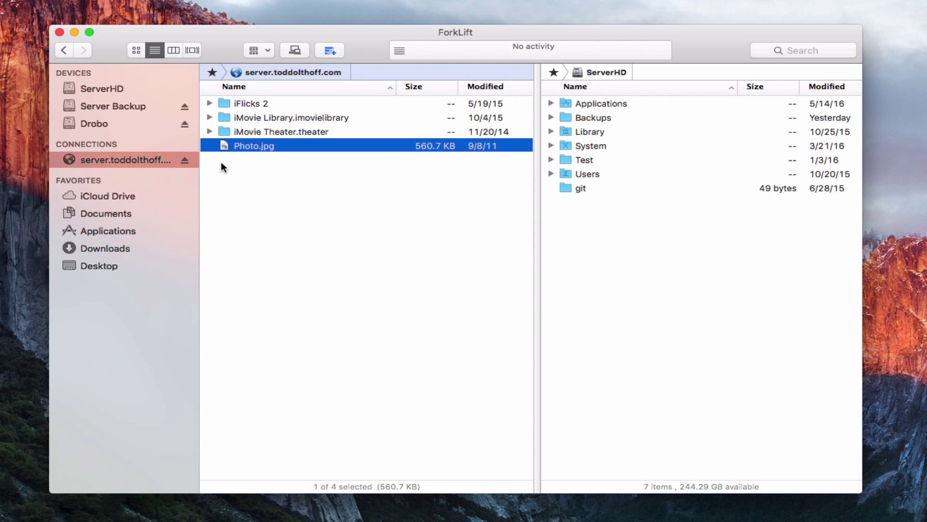
left_click_drag(225, 146, 103, 268)
left_click_drag(922, 358, 876, 257)
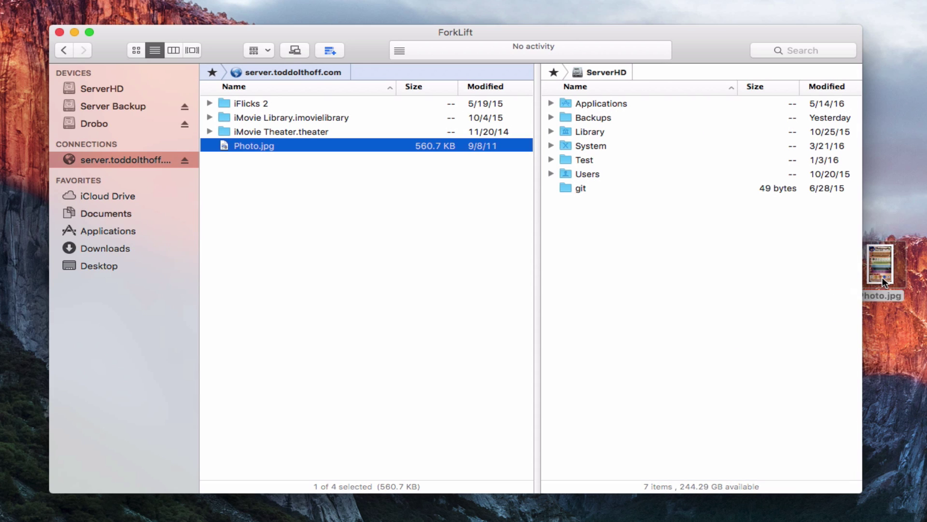